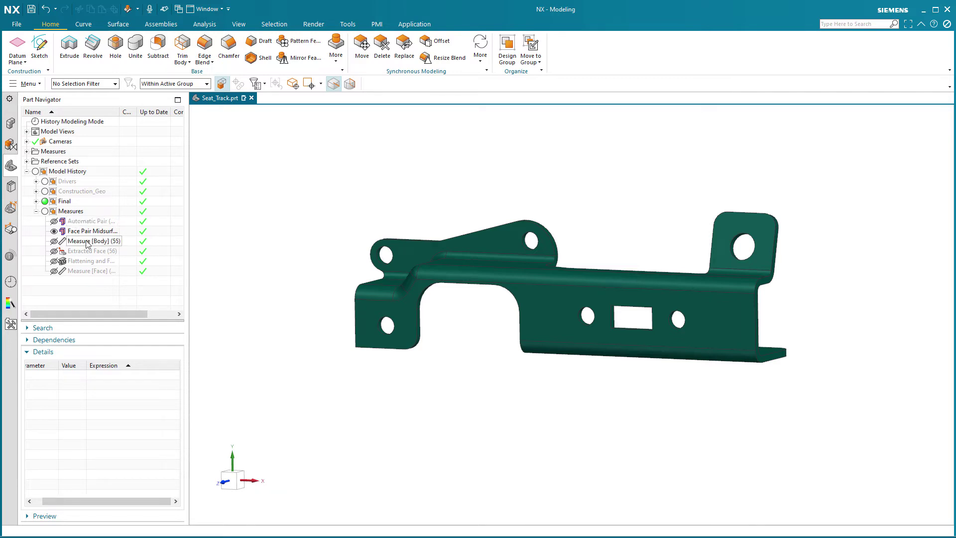
Temporarily show the body measurement and the extracted face in the Measures group, hiding each again after viewing
click(54, 241)
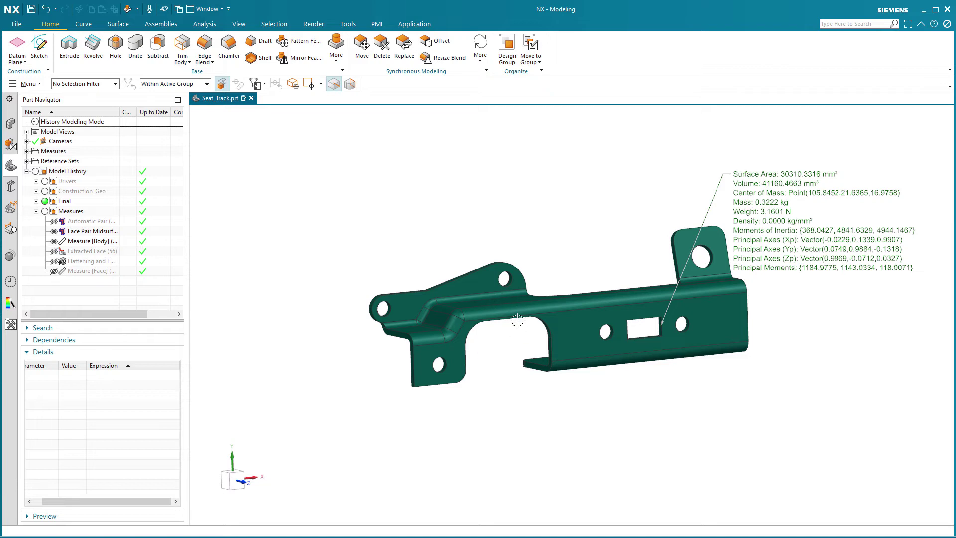
click(54, 242)
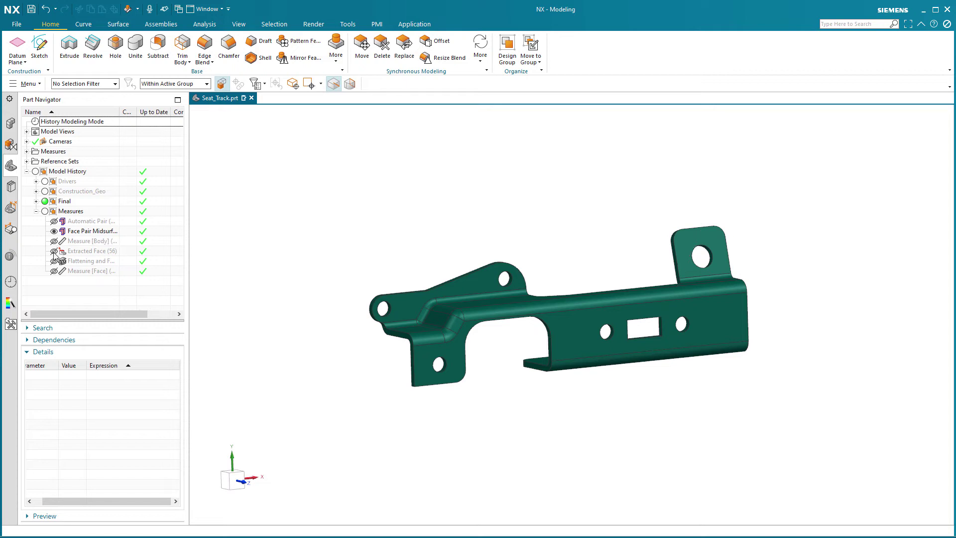
click(53, 251)
click(83, 254)
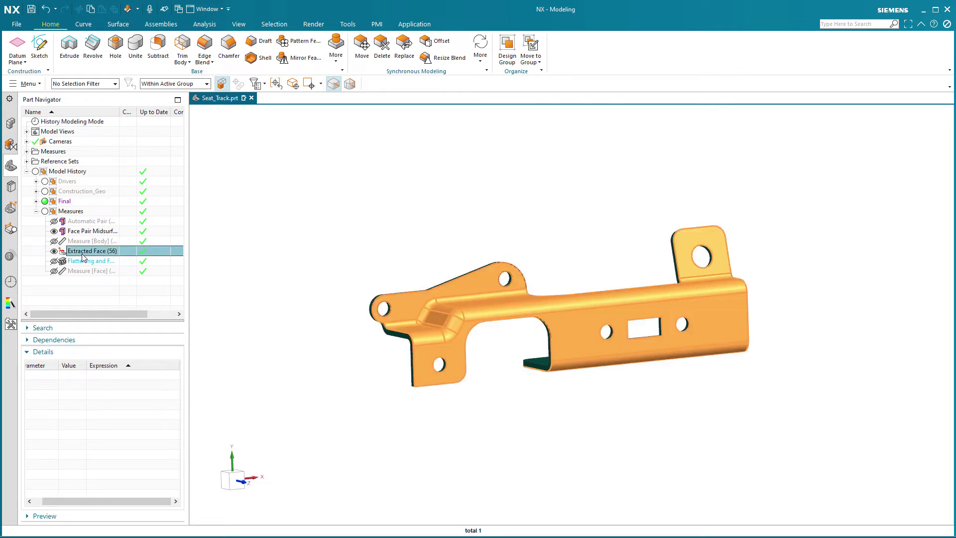
click(54, 251)
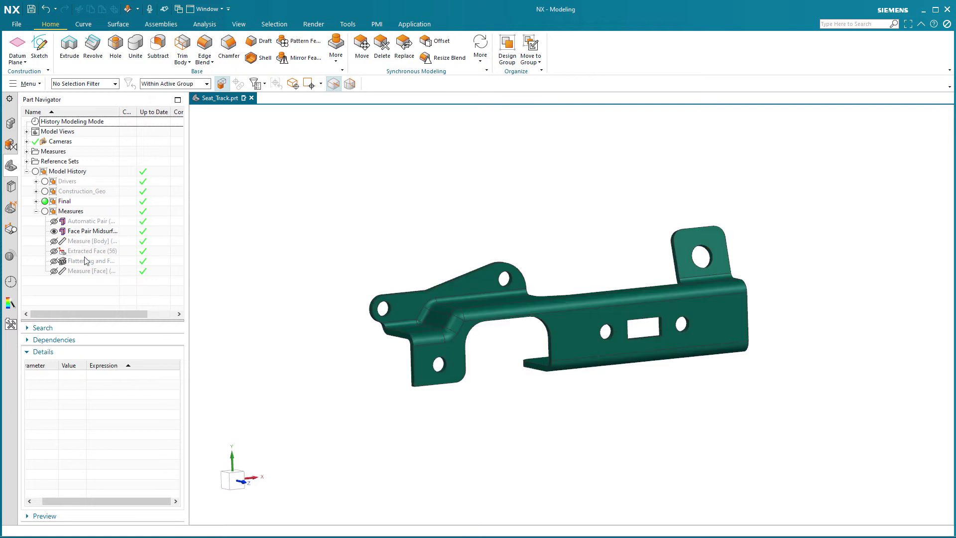
Show the Flattening and Forming feature of the Measures group and highlight it in the model
click(54, 262)
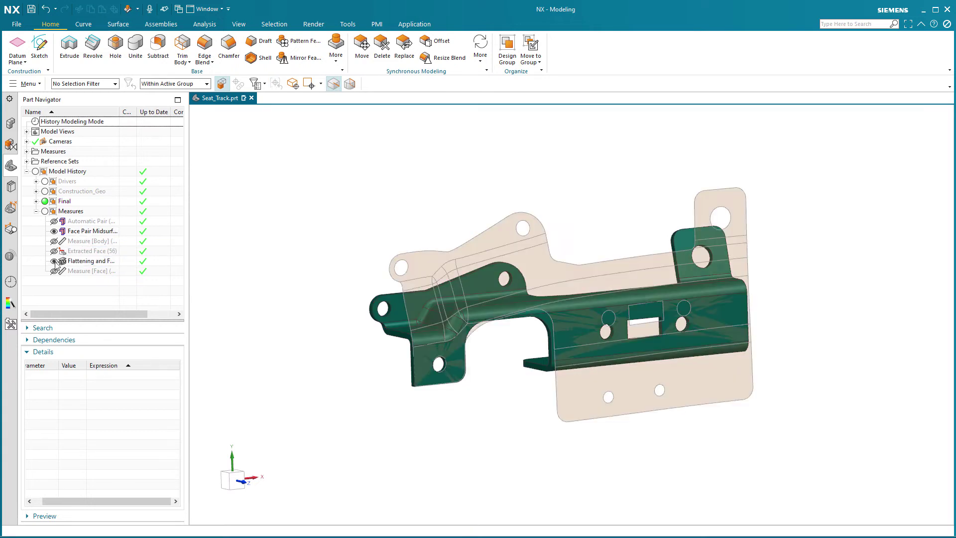
click(74, 263)
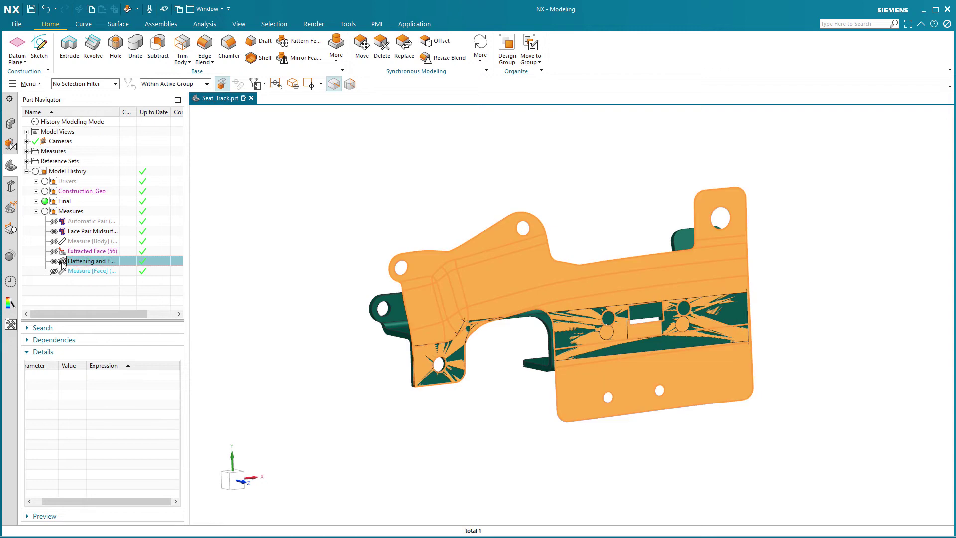
Expand the Final group and inspect the parameters of its Thicken feature and both Edge Blends
click(36, 201)
click(89, 213)
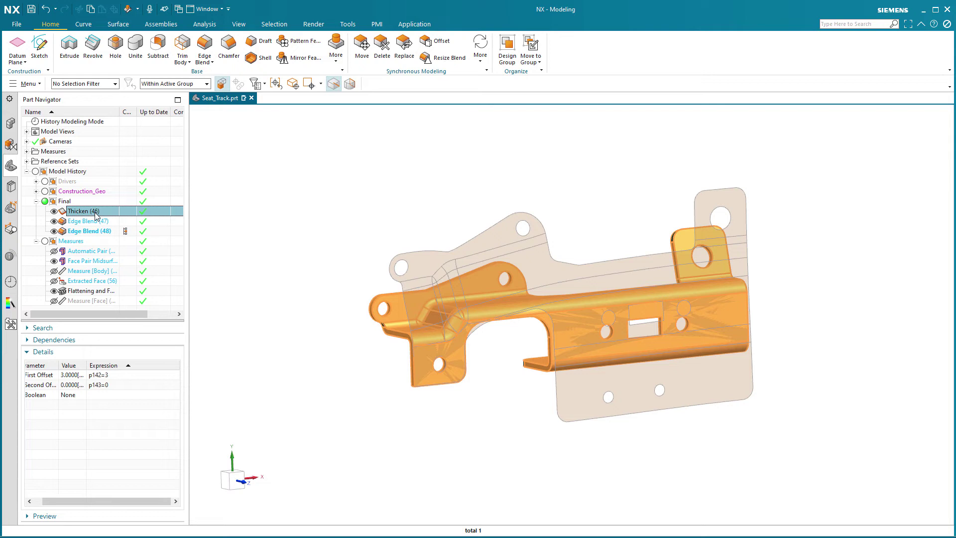
click(93, 221)
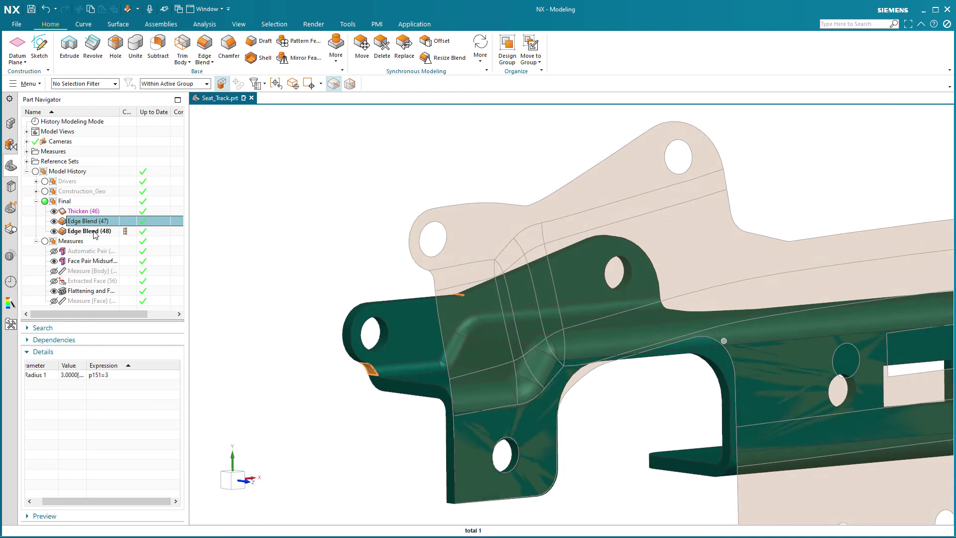
click(95, 232)
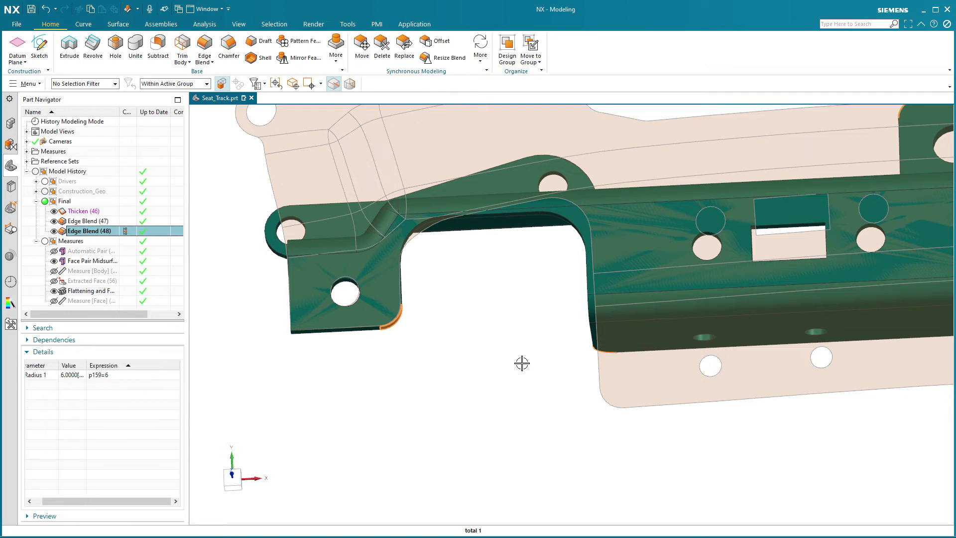
Highlight the flattened pattern and show its face measurement
click(112, 292)
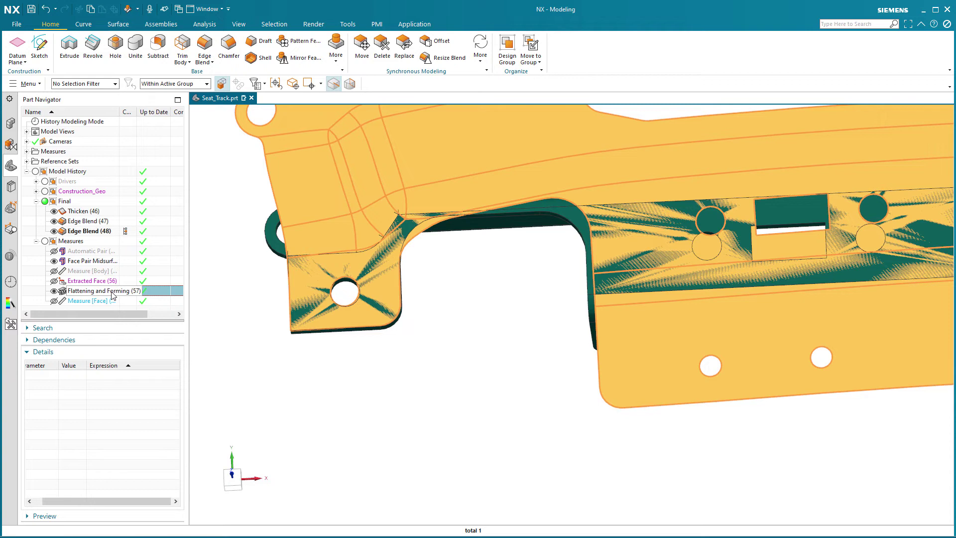
click(54, 301)
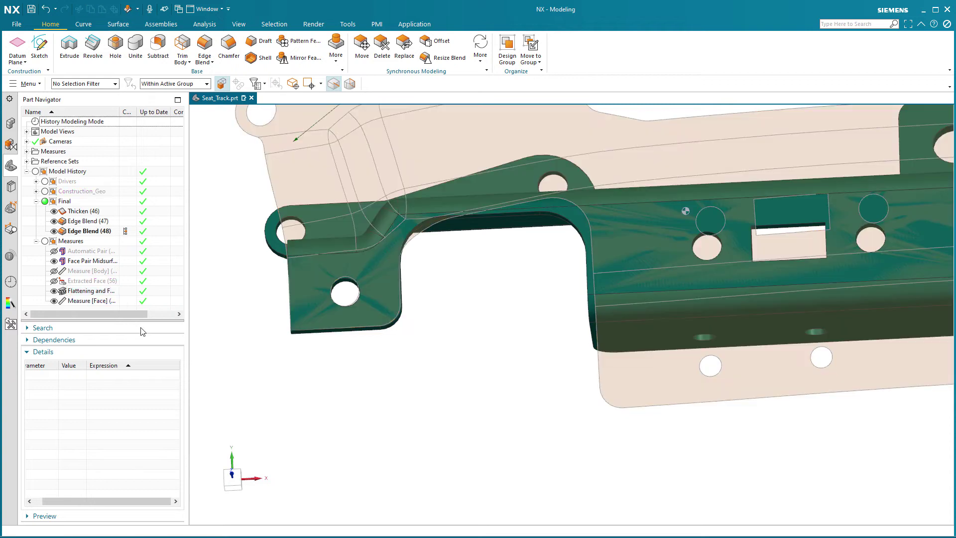
scroll(295, 352, down, 4)
scroll(294, 353, up, 3)
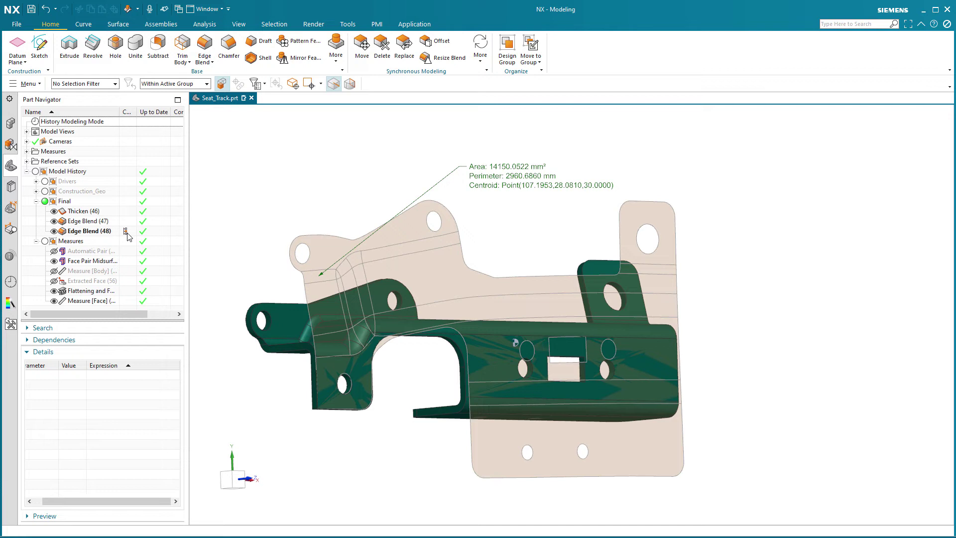
Make the Drivers group active and show all of its datum planes
mouse_move(136, 112)
mouse_down()
mouse_move(173, 123)
mouse_move(137, 114)
mouse_up()
click(45, 182)
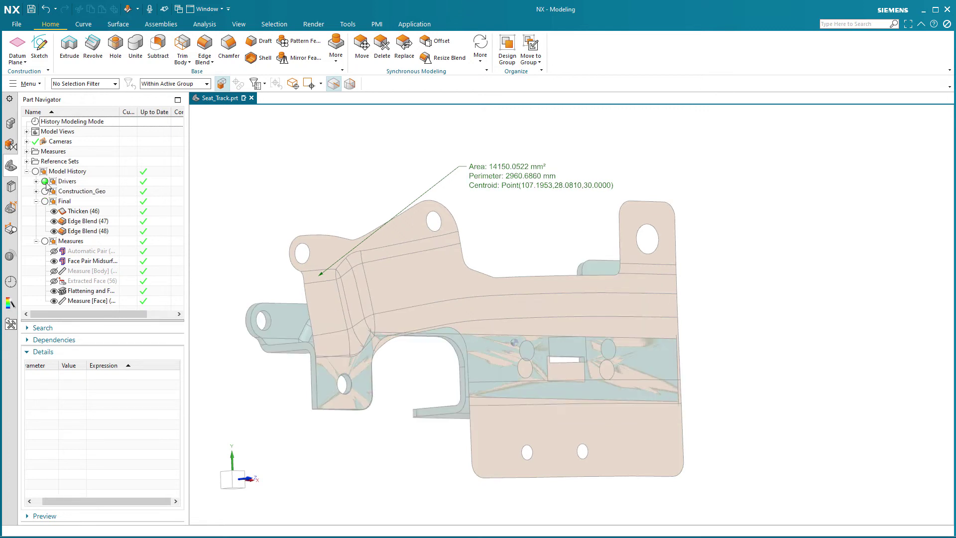
right_click(75, 181)
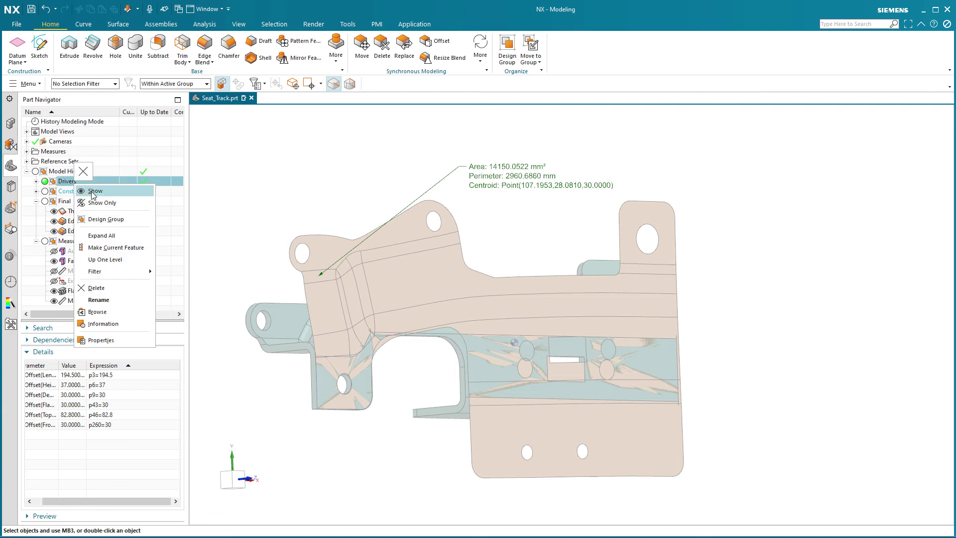
click(92, 191)
Set the offset distance of the Front_Cutout datum plane to 22 mm
middle_drag(246, 380, 357, 440)
middle_drag(357, 440, 353, 421)
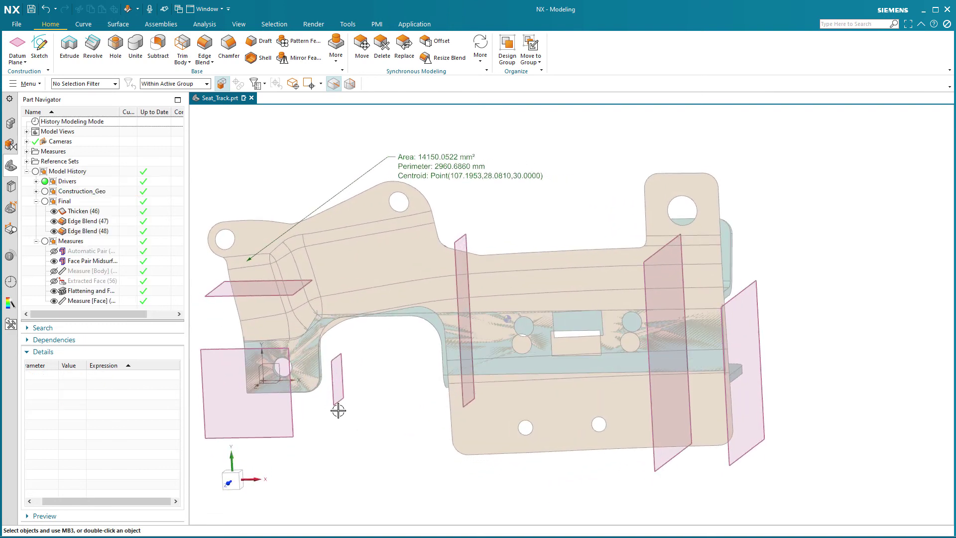
double_click(338, 403)
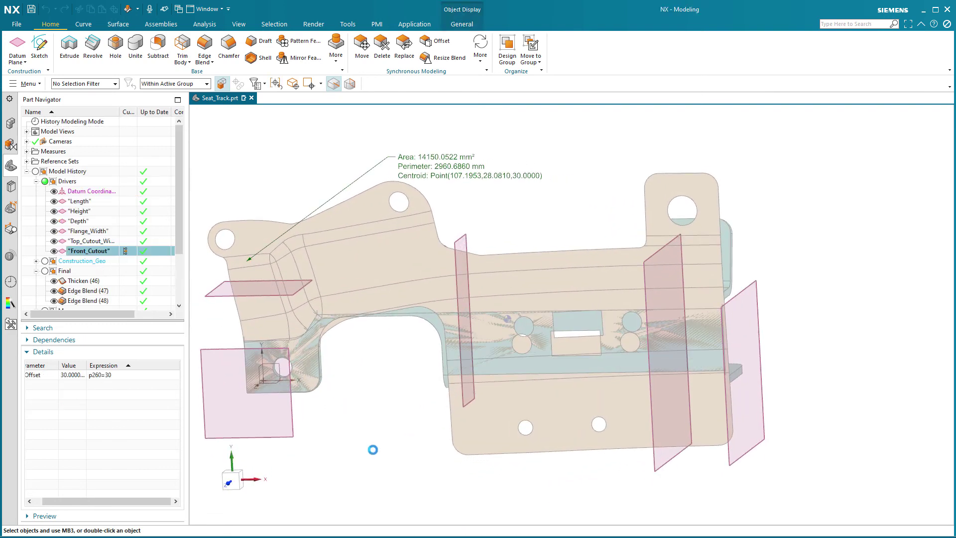
drag(332, 380, 308, 385)
key(F8)
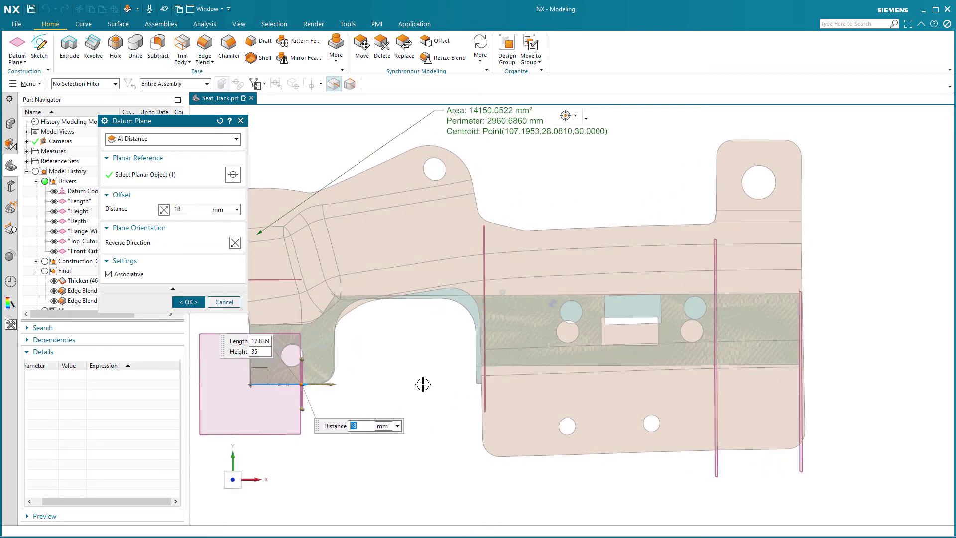
drag(305, 384, 316, 384)
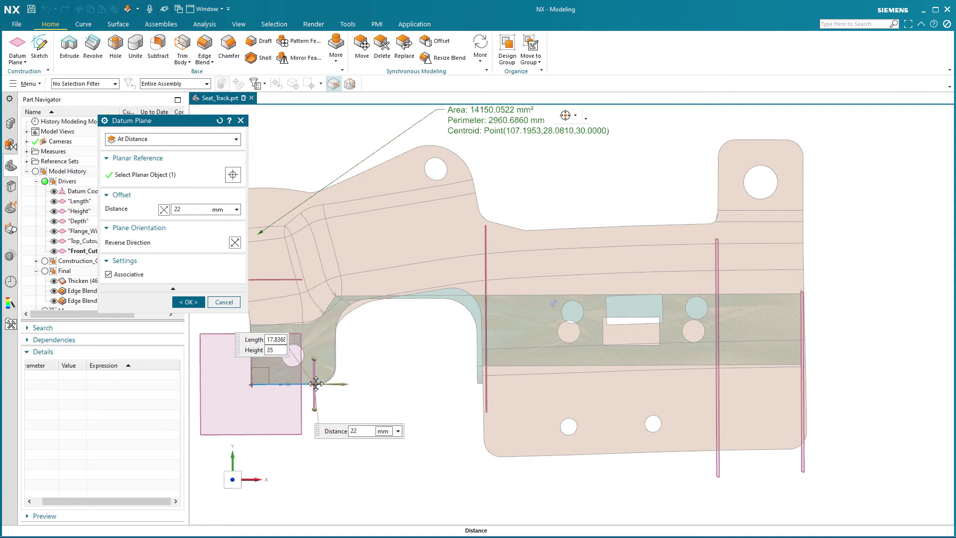
middle_click(470, 435)
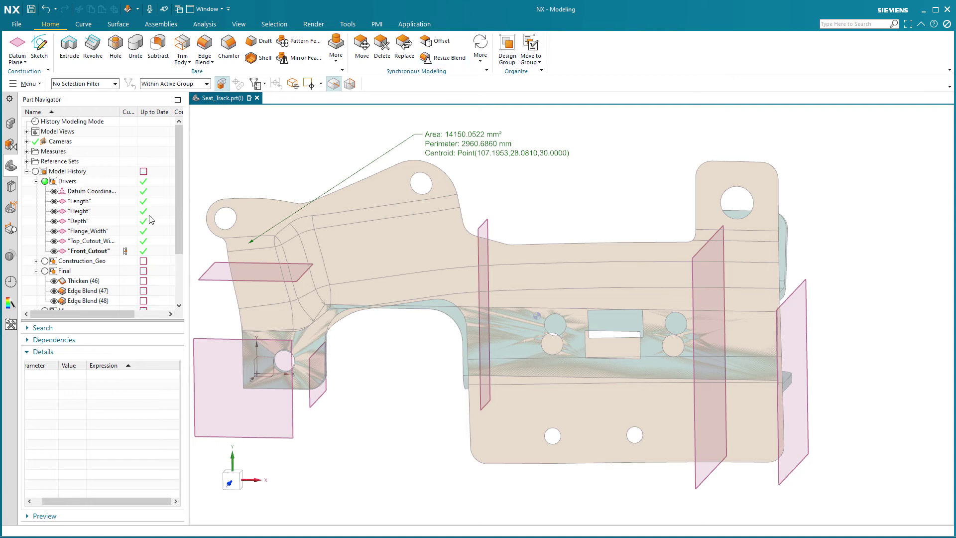
Make the Final group active to update the seat track body to the moved Front_Cutout plane
scroll(153, 216, down, 2)
scroll(149, 223, up, 2)
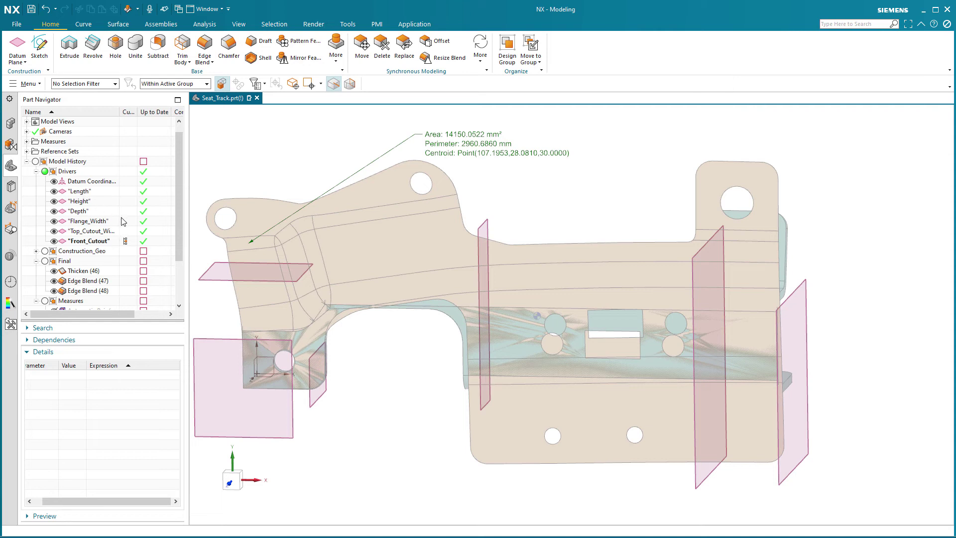
scroll(124, 221, down, 2)
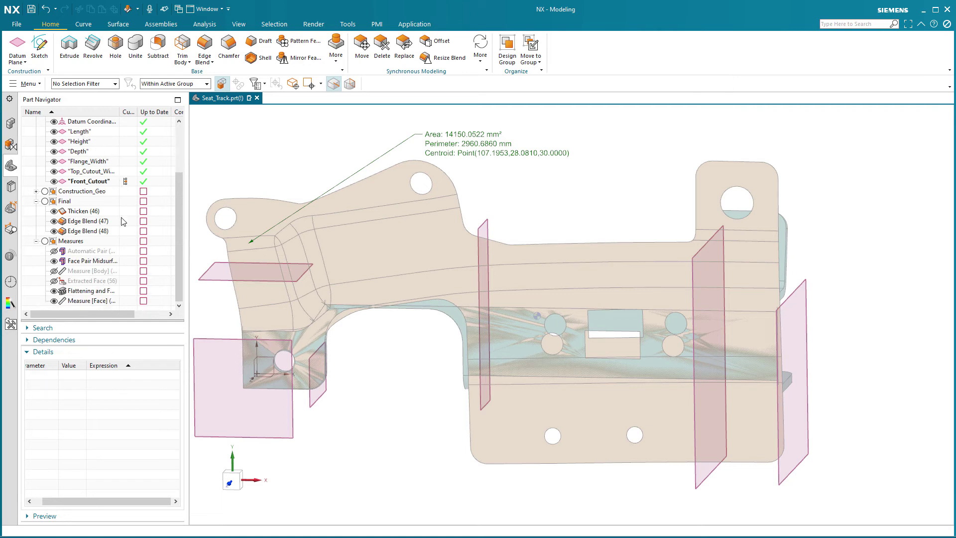
click(46, 202)
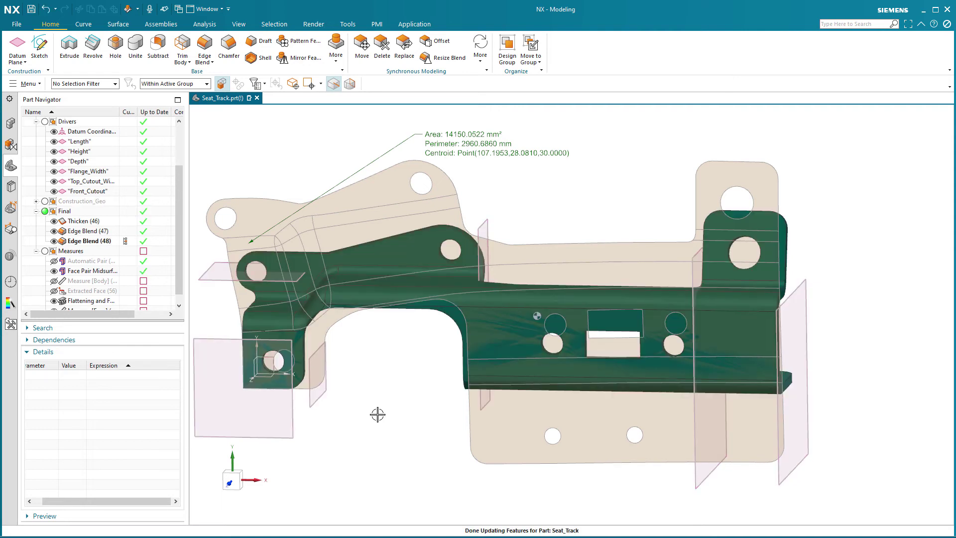
middle_drag(380, 417, 365, 412)
scroll(381, 413, up, 3)
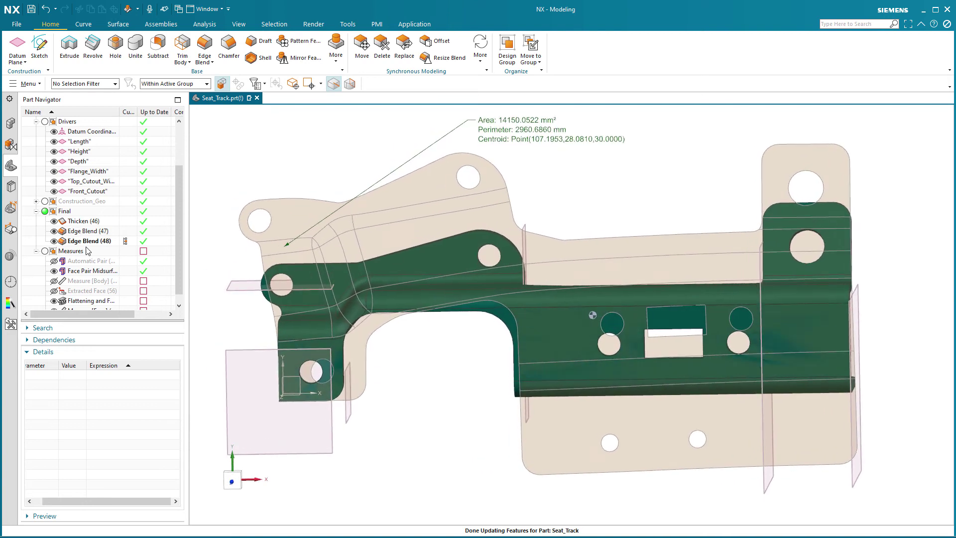
middle_drag(381, 414, 360, 416)
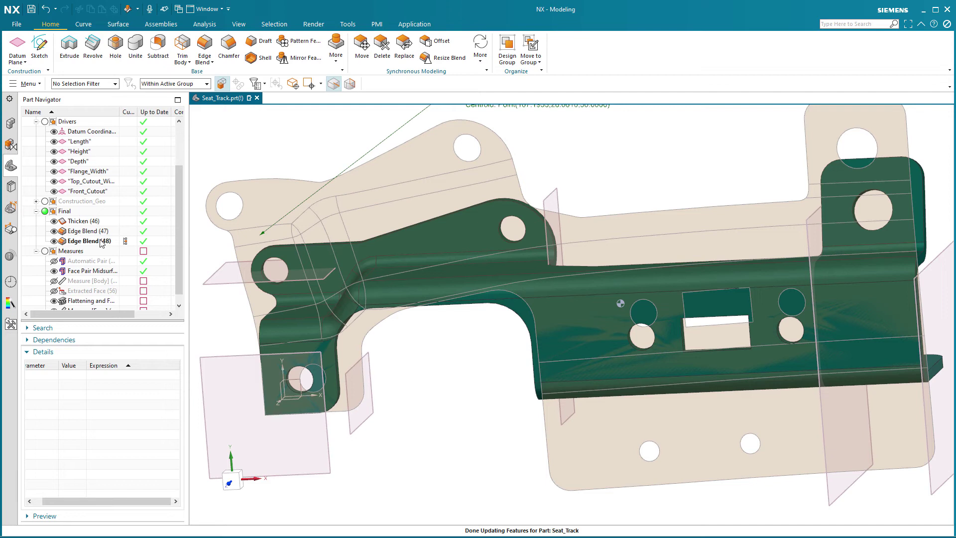
Move the Height datum plane upward by increasing its offset distance
scroll(101, 244, down, 1)
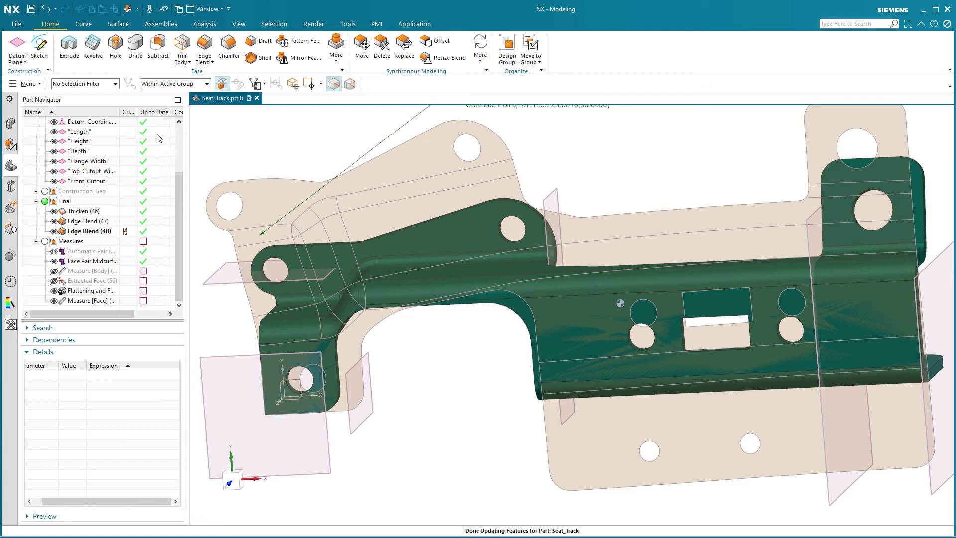
click(84, 142)
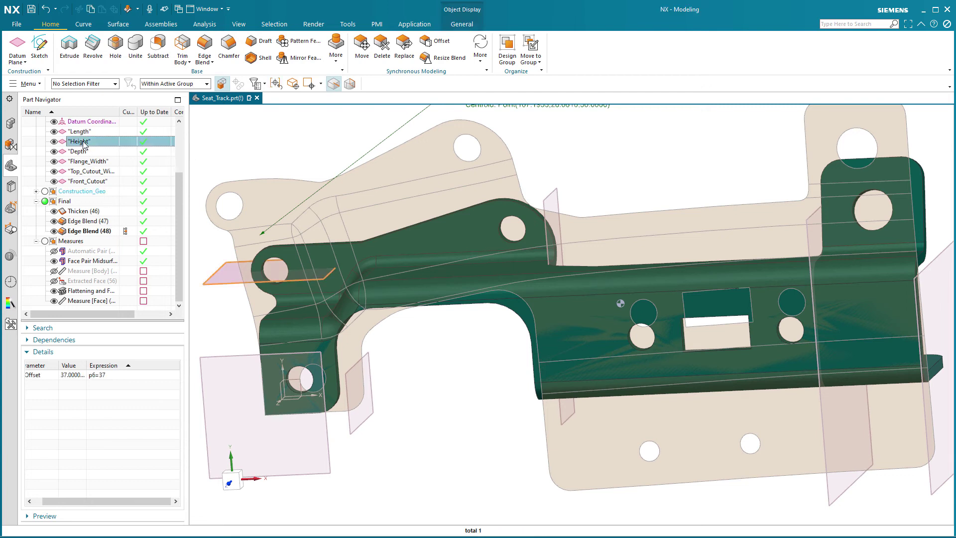
double_click(84, 142)
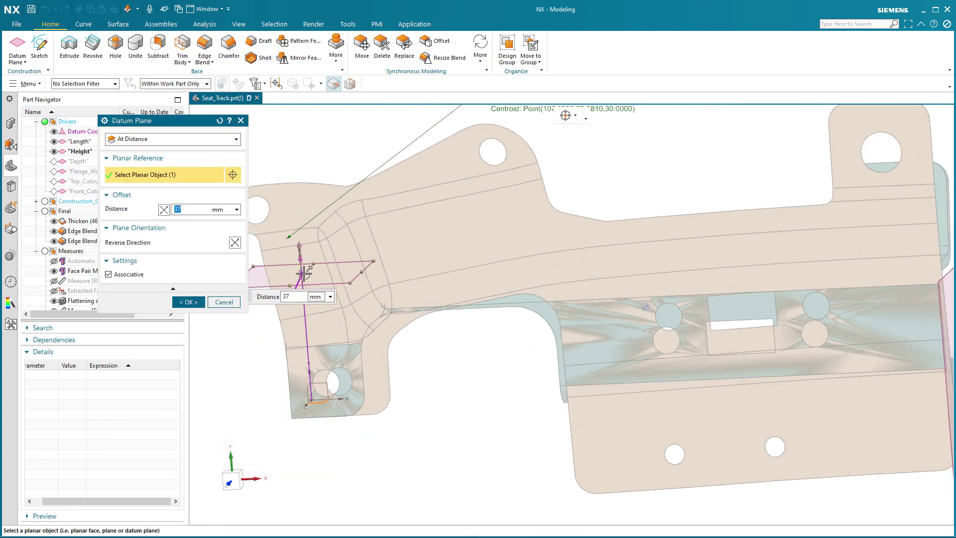
drag(302, 255, 301, 232)
middle_click(305, 160)
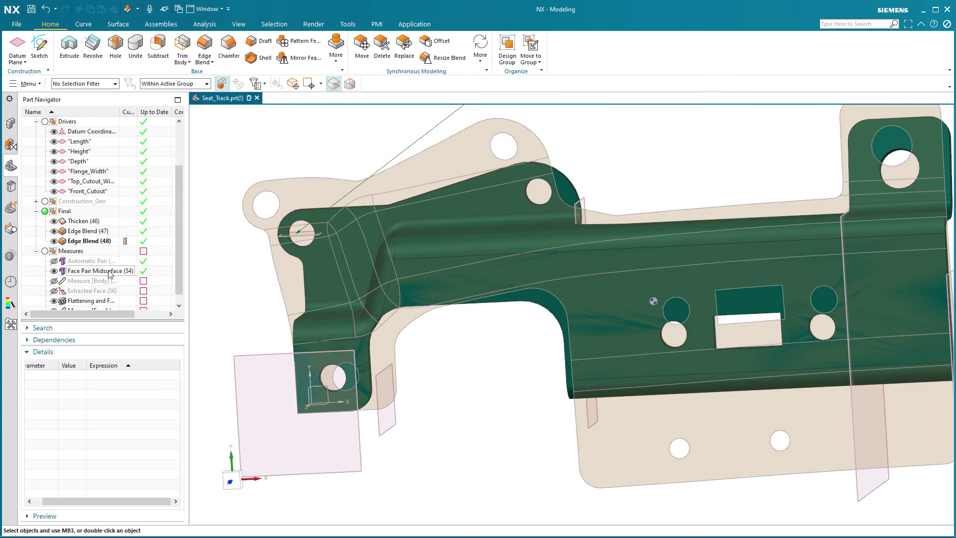
Lengthen the seat track by moving the Length datum plane farther out along X
scroll(110, 273, down, 1)
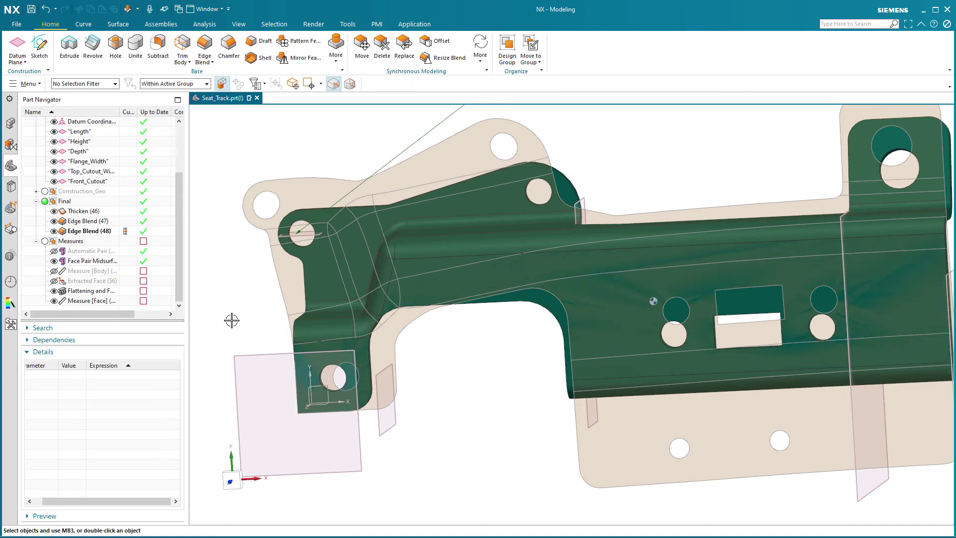
key(F8)
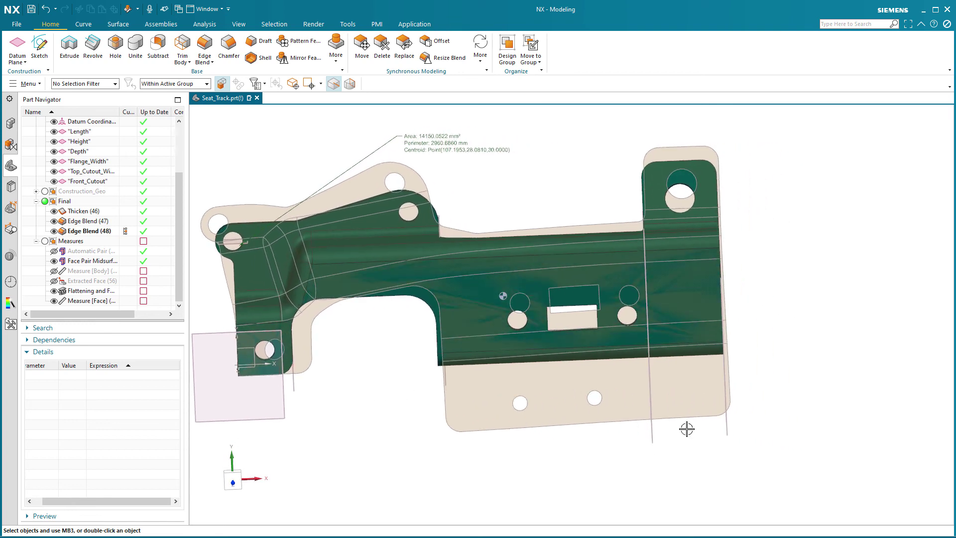
middle_drag(725, 427, 543, 400)
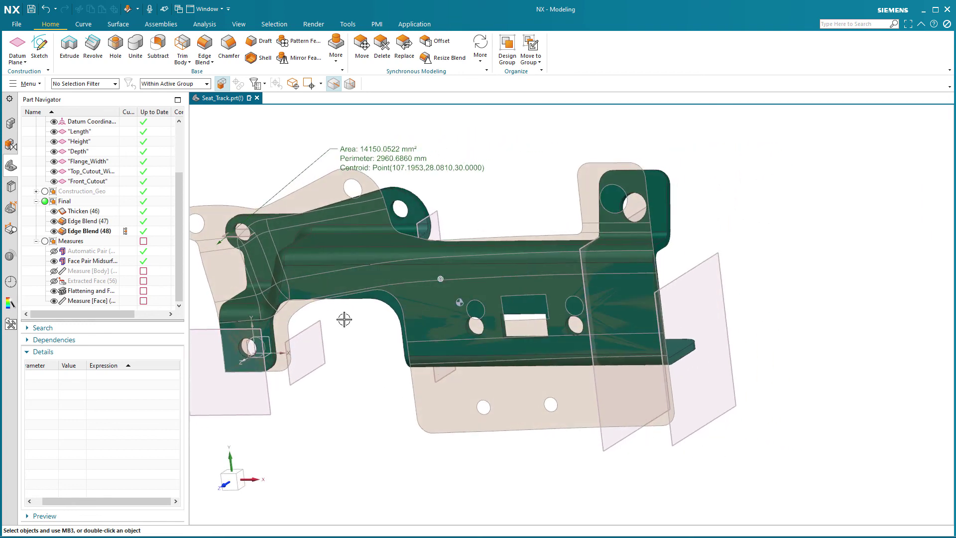
click(87, 132)
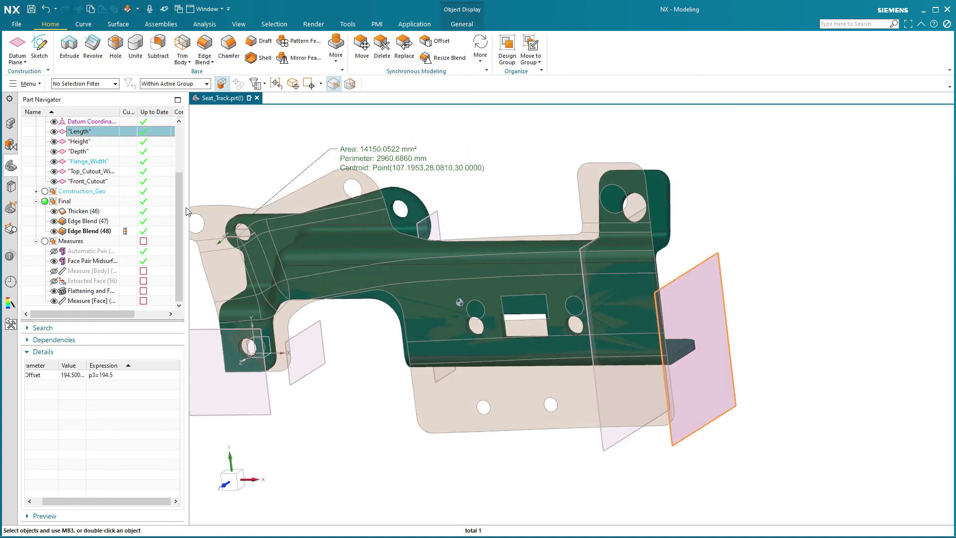
double_click(80, 132)
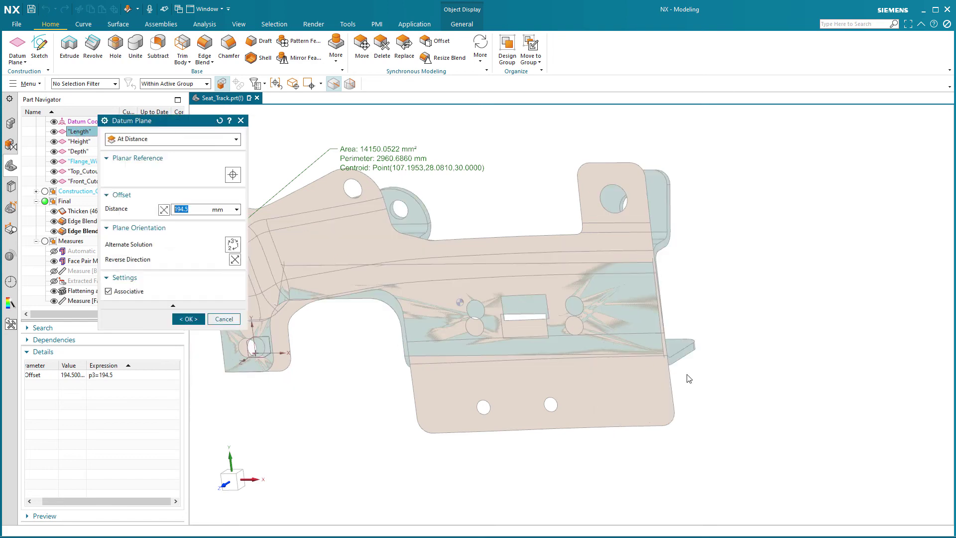
drag(697, 350, 762, 326)
middle_click(731, 273)
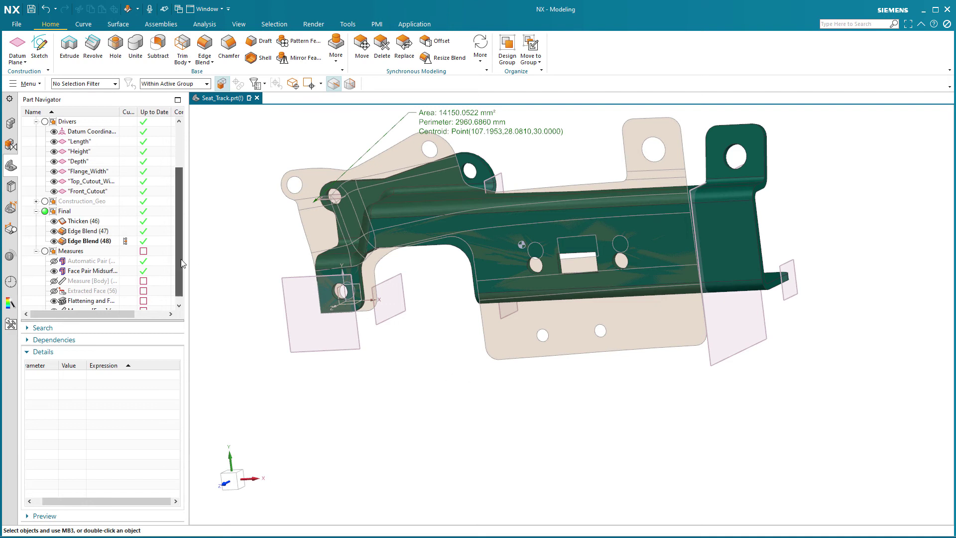
Make the Measures group active to update the flattened pattern and its face measurement
drag(181, 254, 178, 283)
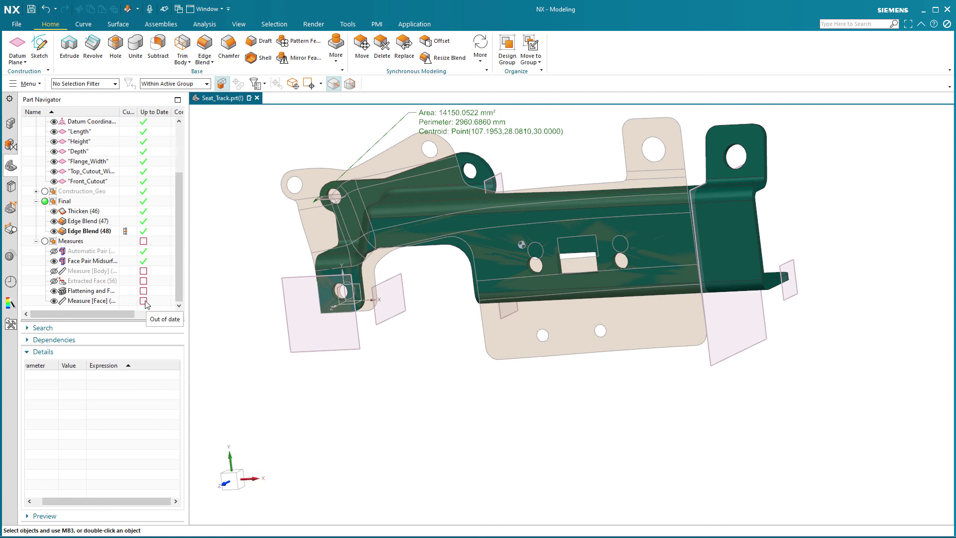
click(45, 241)
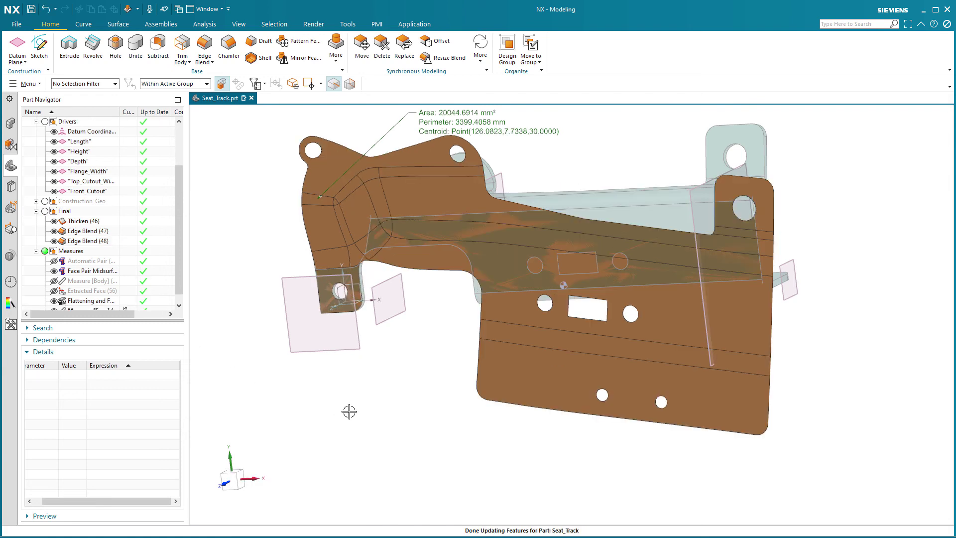
scroll(358, 395, down, 3)
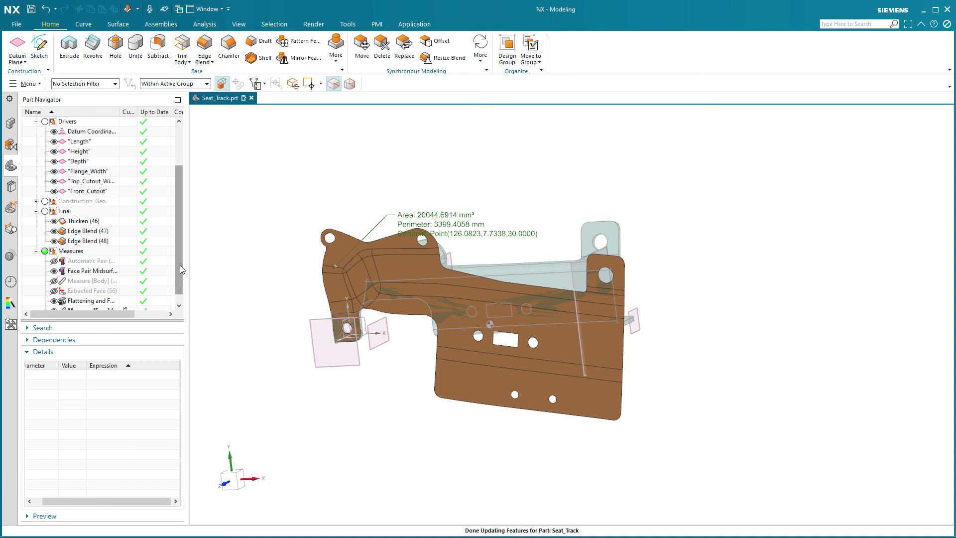
scroll(180, 269, down, 1)
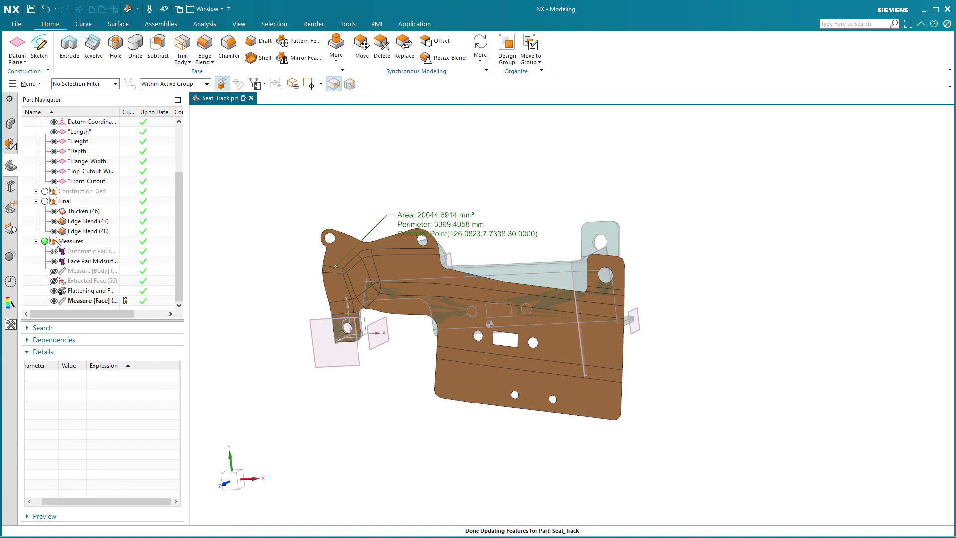